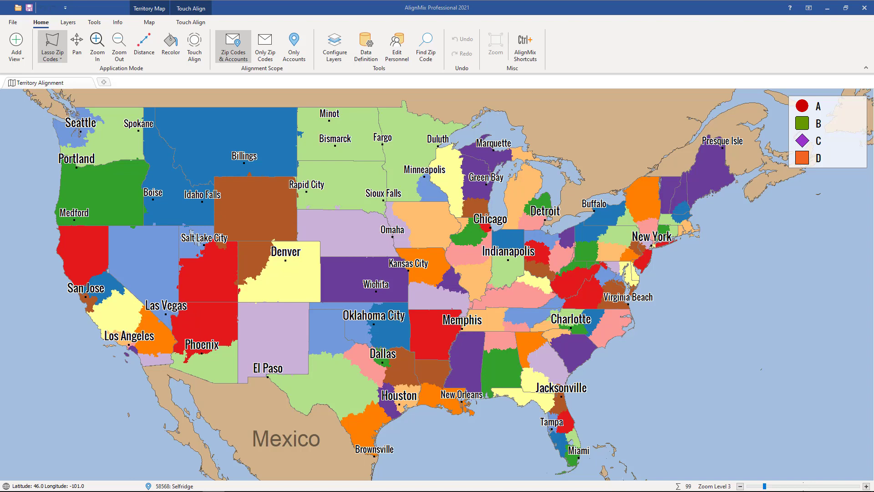
# Step: Start a batch export of the territory map and create a new folder on the Desktop as its destination
pyautogui.click(203, 149)
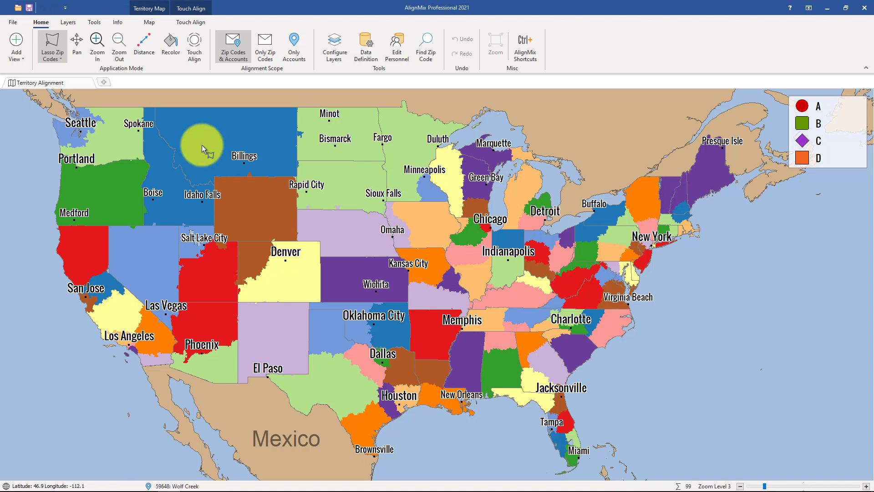
pyautogui.click(13, 22)
pyautogui.moveTo(51, 147)
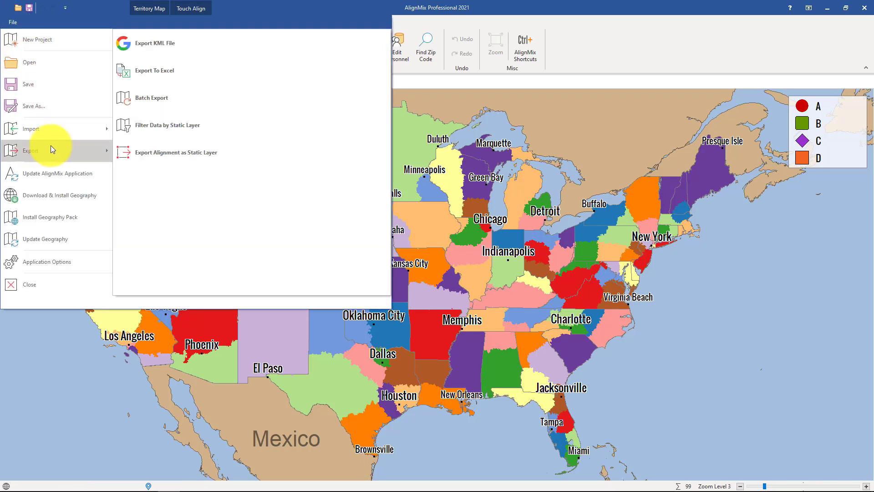
pyautogui.click(165, 105)
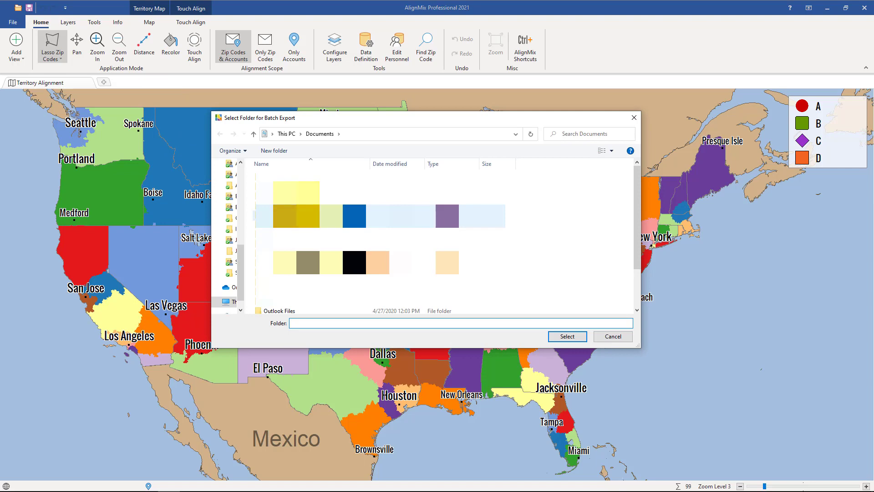
pyautogui.scroll(5, 235, 214)
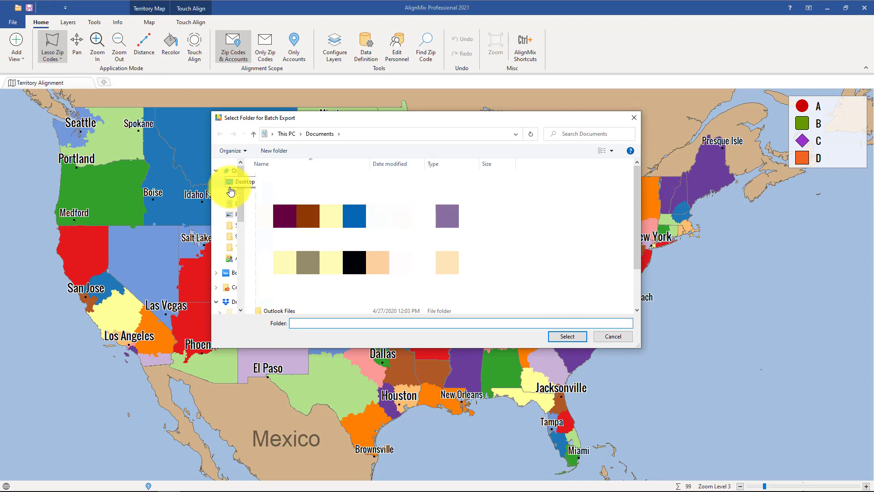
pyautogui.click(232, 182)
pyautogui.click(275, 151)
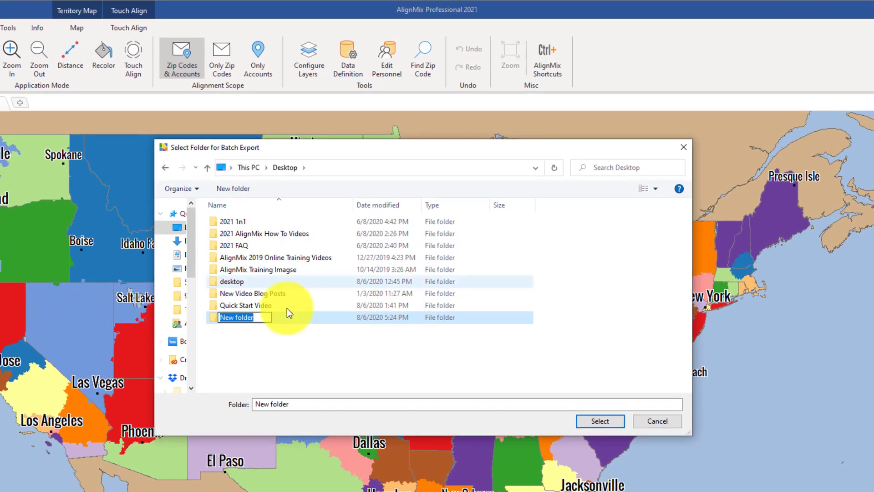
pyautogui.click(275, 354)
pyautogui.click(238, 321)
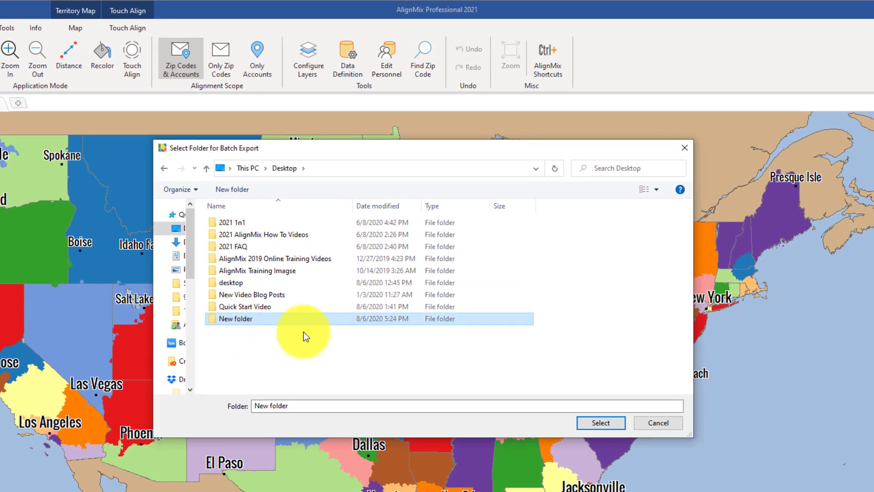
pyautogui.click(594, 422)
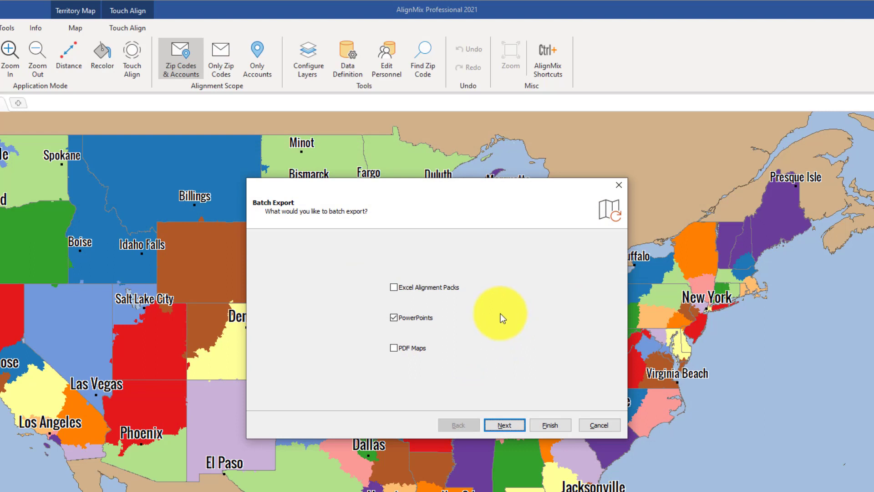
# Step: Add Excel Alignment Packs and PDF Maps to the PowerPoints in the batch export and continue to the PDF options
pyautogui.click(397, 289)
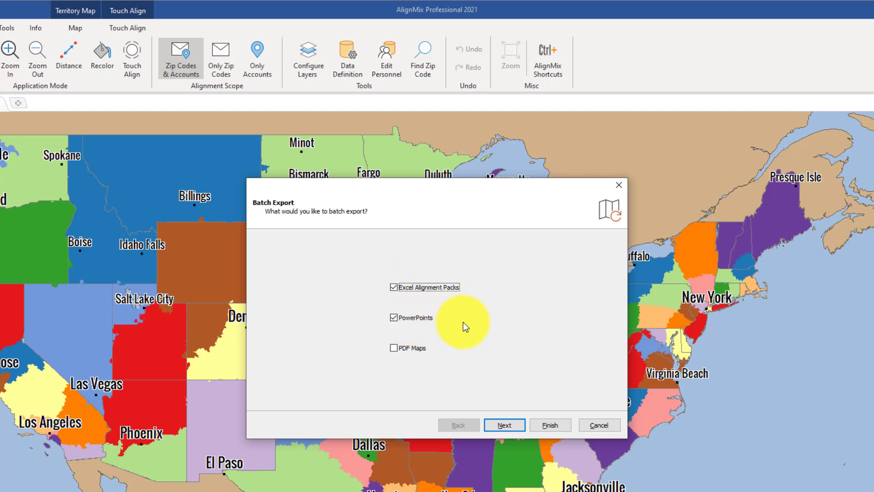
pyautogui.click(394, 351)
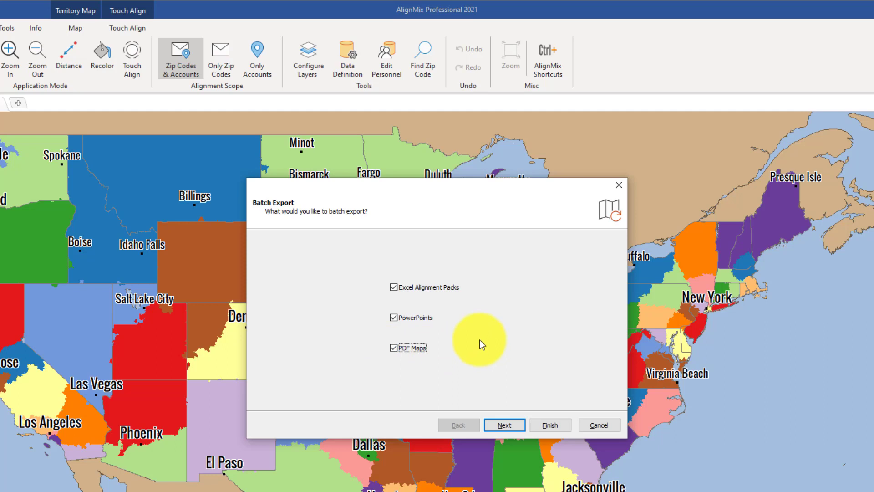
pyautogui.click(504, 426)
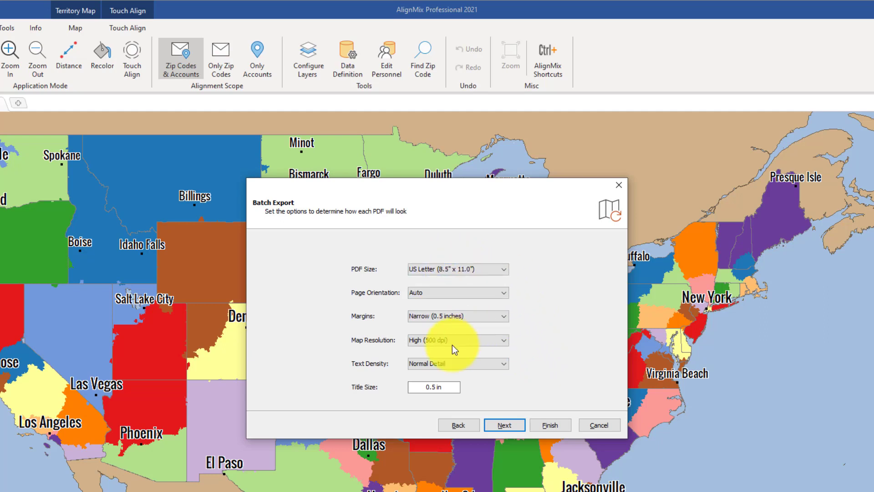
# Step: Set the PDF map resolution to Low (200 dpi) and run the batch export for all regions with Regions & Districts Folders
pyautogui.click(439, 340)
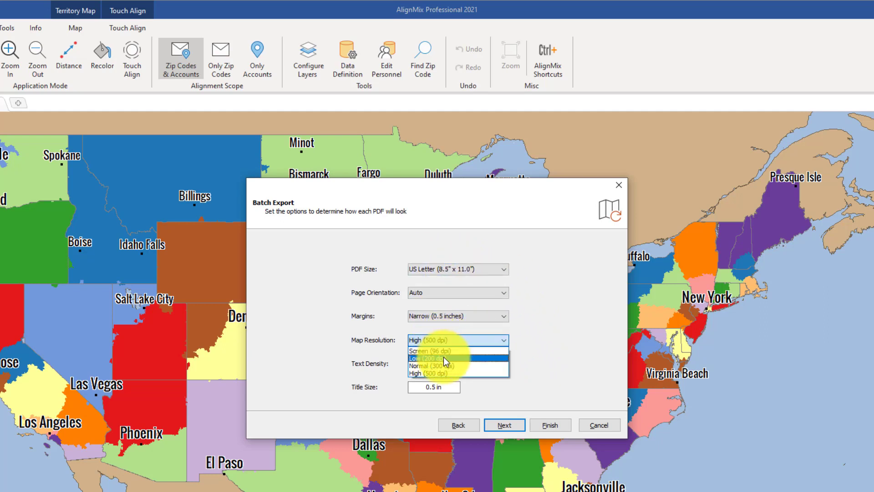
pyautogui.click(443, 358)
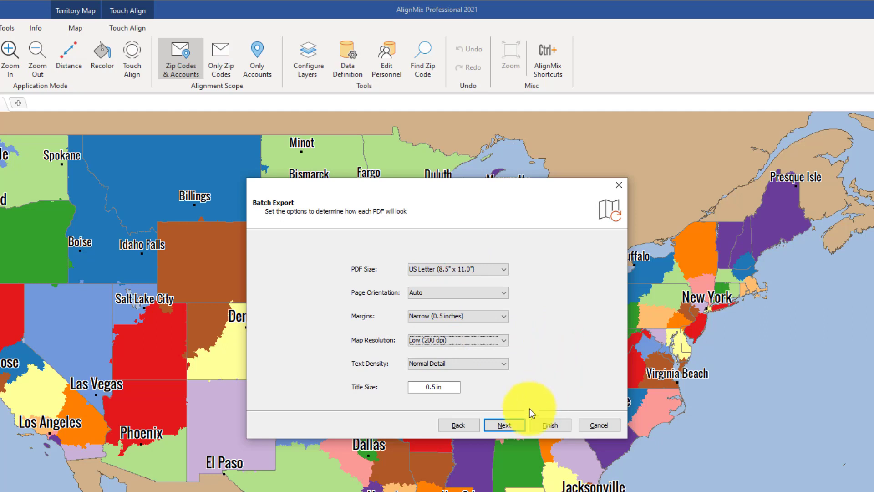
pyautogui.click(509, 425)
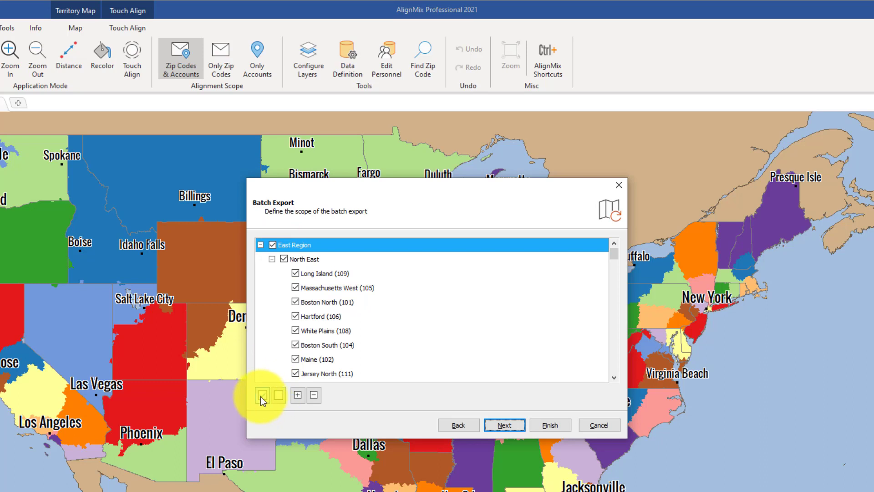
pyautogui.click(505, 425)
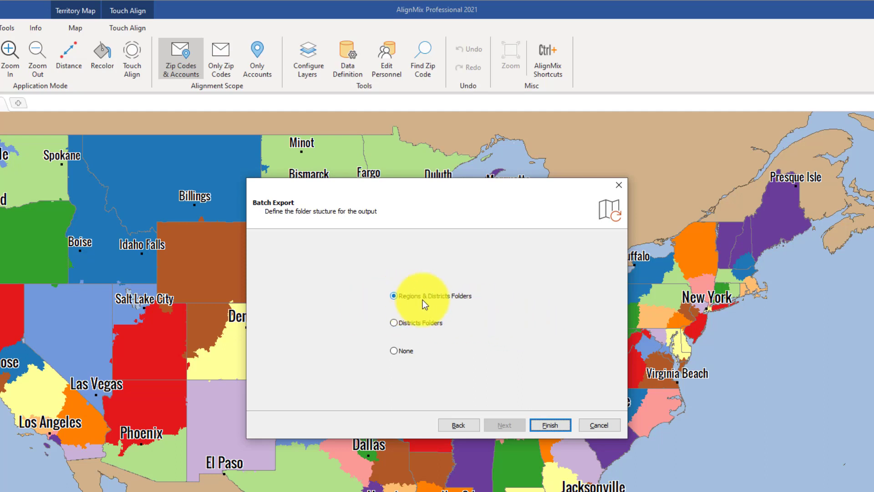
pyautogui.click(550, 425)
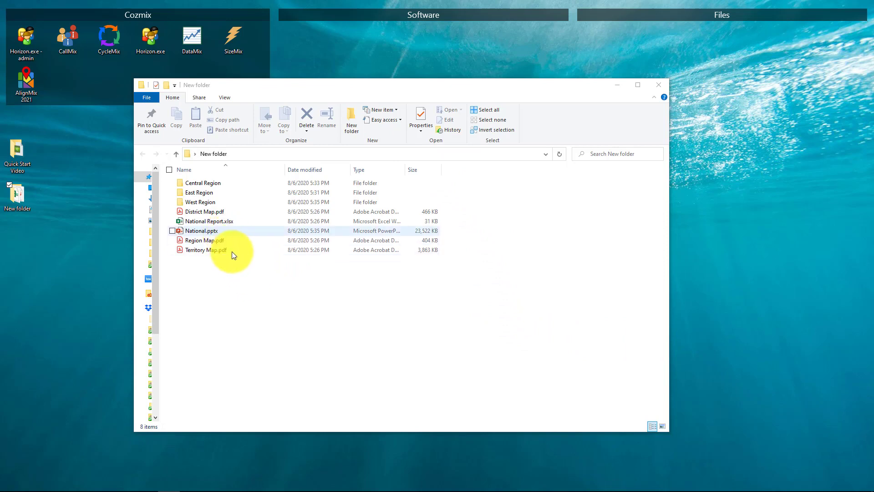
# Step: Look over the exported items in File Explorer and open the National.pptx presentation
pyautogui.click(212, 183)
pyautogui.click(204, 200)
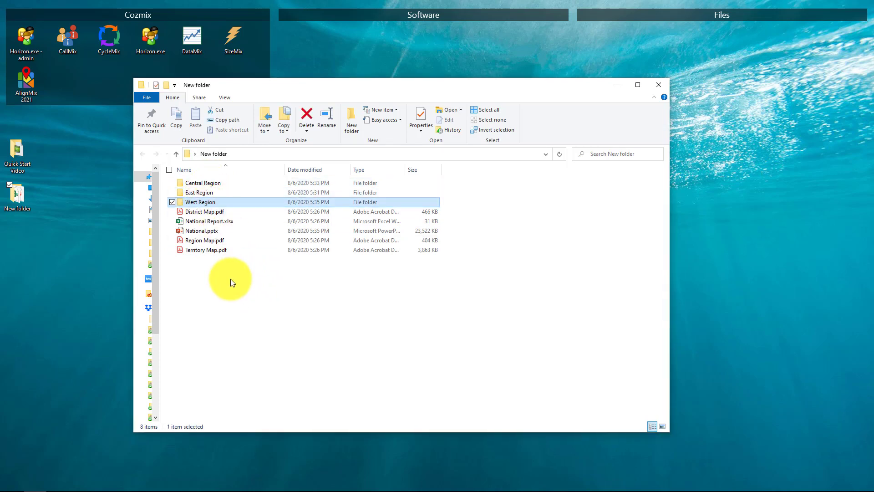
pyautogui.click(202, 234)
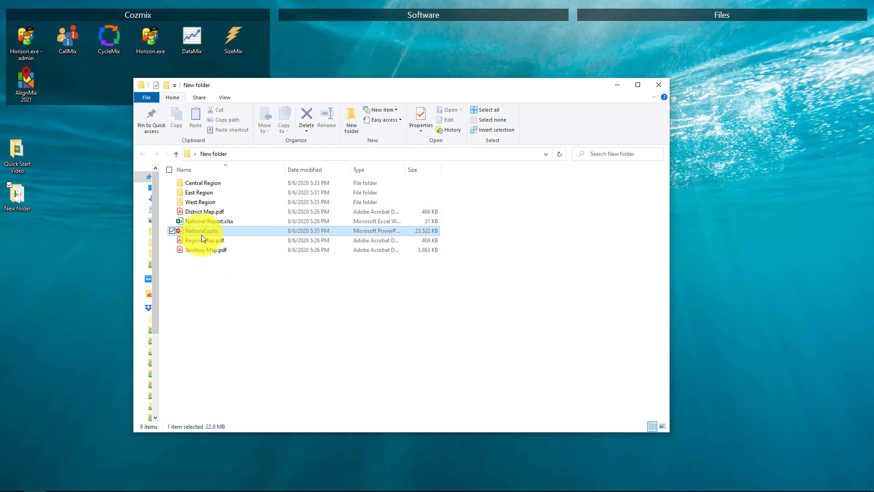
pyautogui.press('Return')
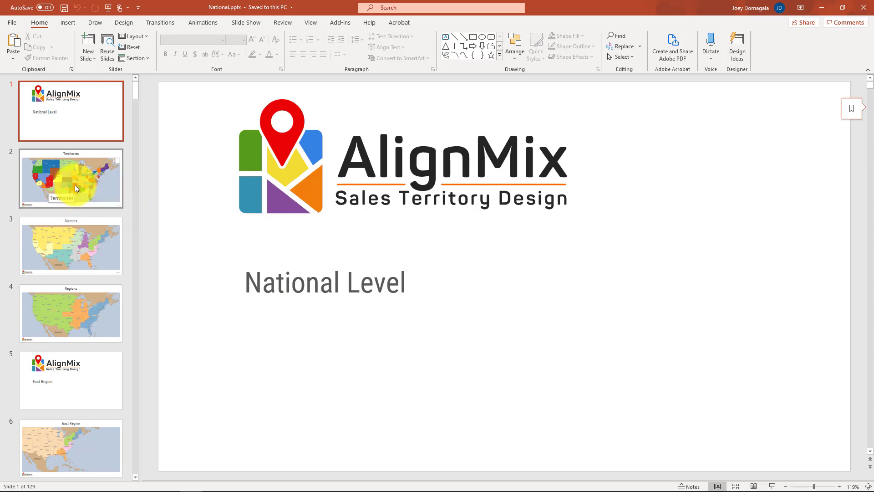
# Step: Review the presentation's slides from the national Territories map through the East Region to Long Island (109), and close it
pyautogui.click(75, 184)
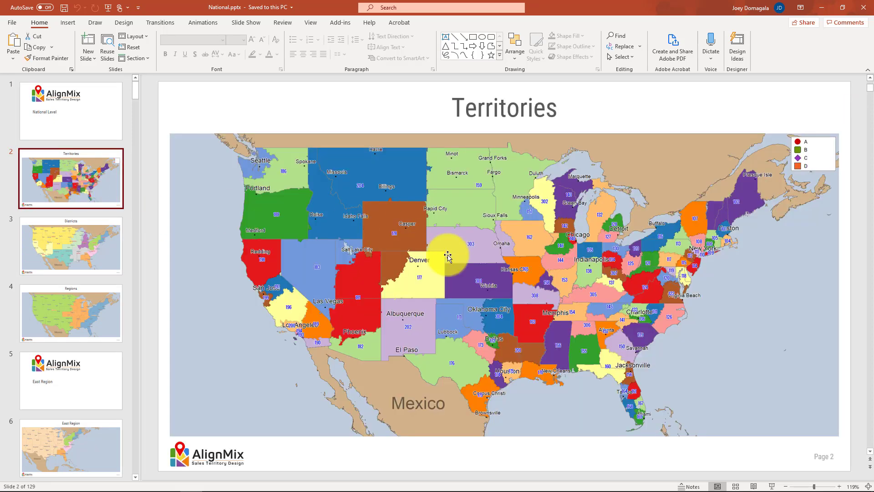
pyautogui.click(84, 263)
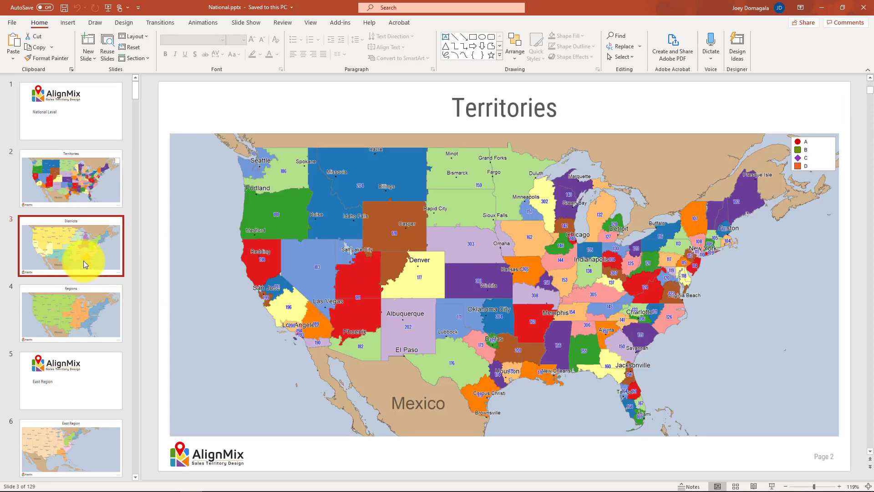
pyautogui.click(95, 326)
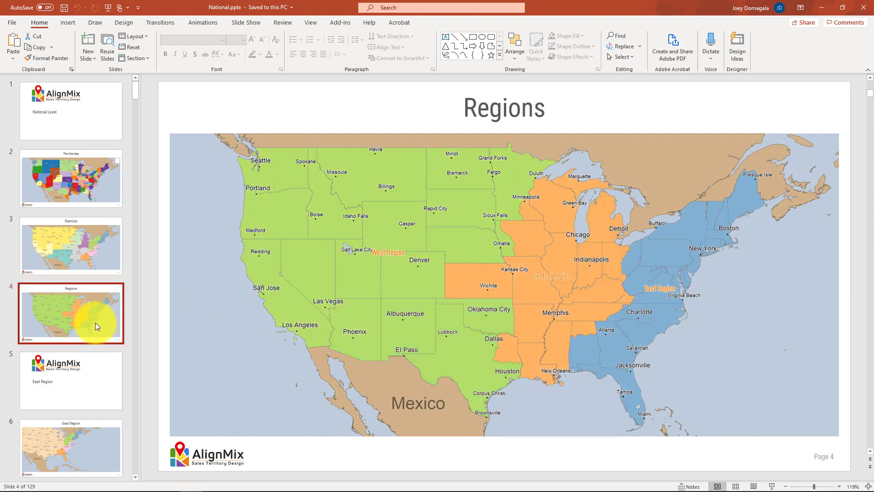
pyautogui.scroll(-3, 94, 321)
pyautogui.click(89, 296)
pyautogui.scroll(-3, 89, 296)
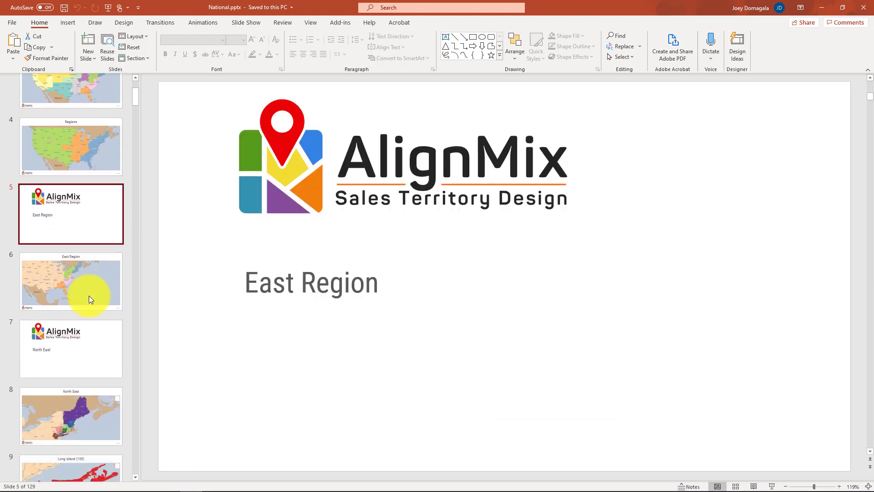
pyautogui.click(92, 237)
pyautogui.scroll(-3, 85, 281)
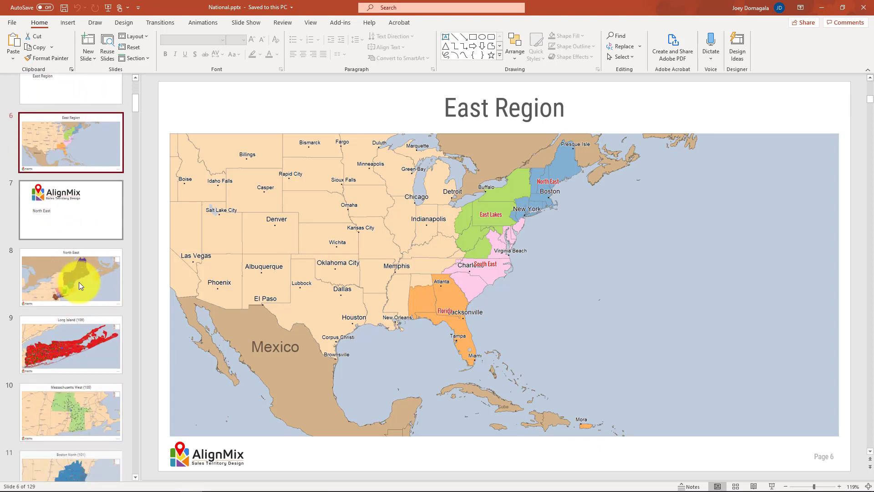
pyautogui.click(78, 280)
pyautogui.click(76, 339)
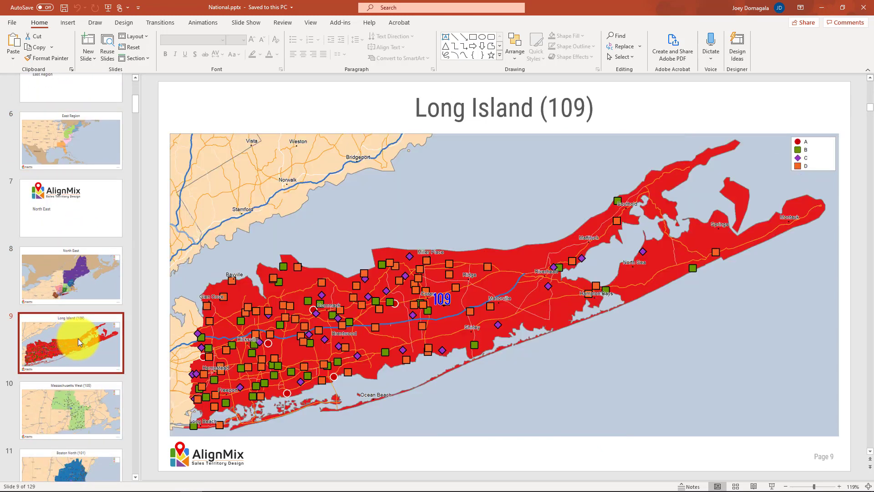
pyautogui.click(864, 9)
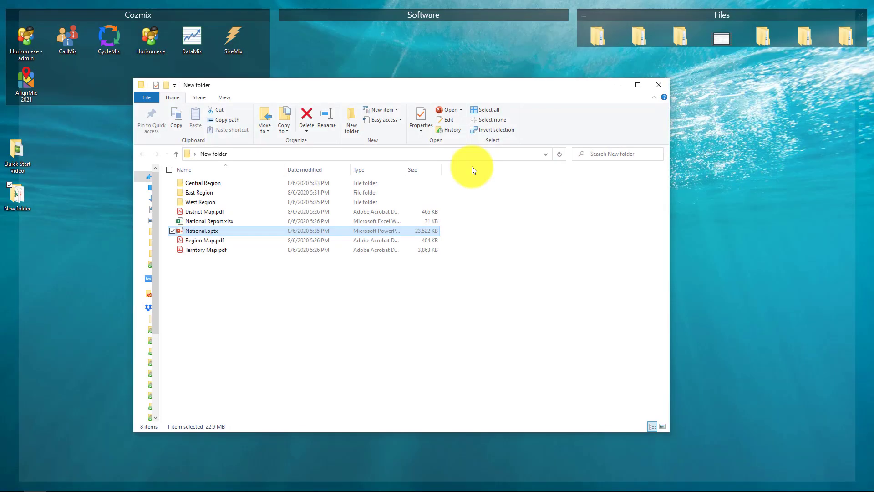
# Step: Open District Map.pdf from the export folder to examine the district map, and close it
pyautogui.press('Down')
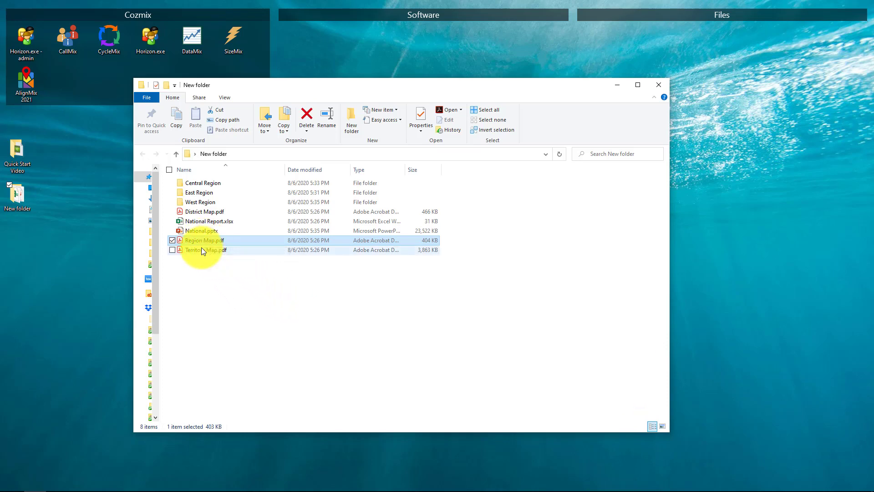
pyautogui.click(212, 213)
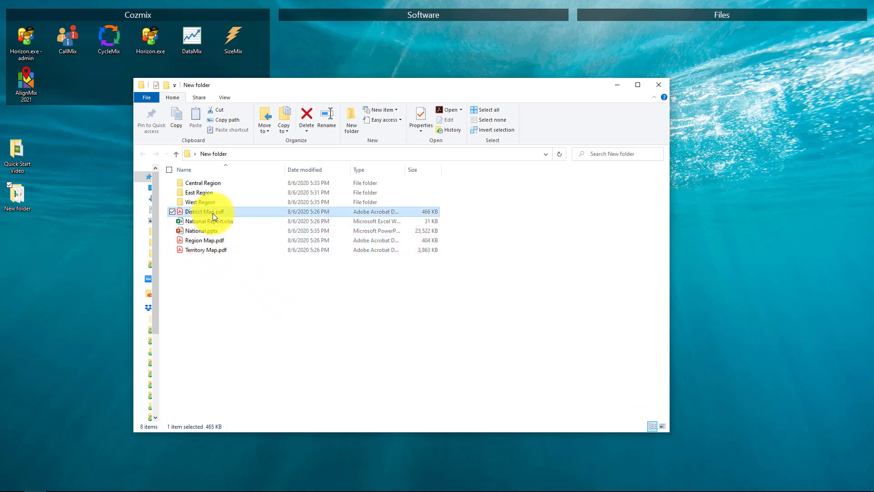
pyautogui.doubleClick(213, 213)
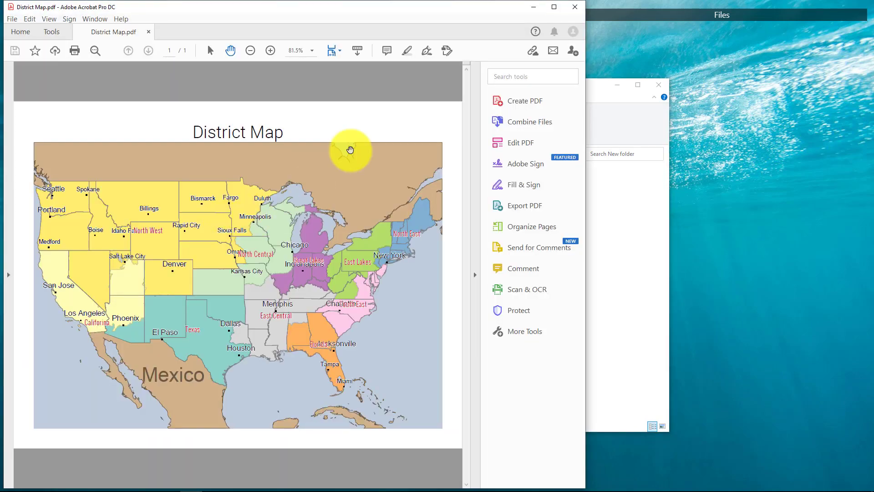
pyautogui.click(575, 7)
# Step: Open Territory Map.pdf from the export folder to examine the territory map, and close it
pyautogui.click(202, 252)
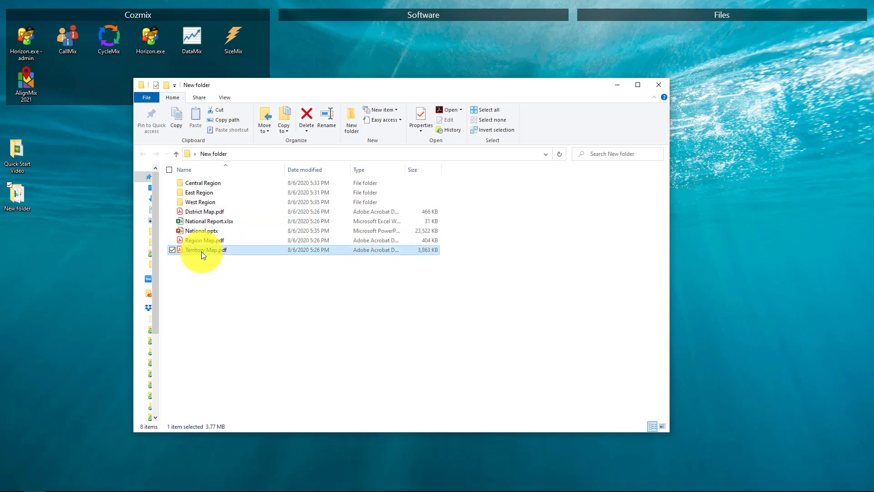
pyautogui.doubleClick(201, 251)
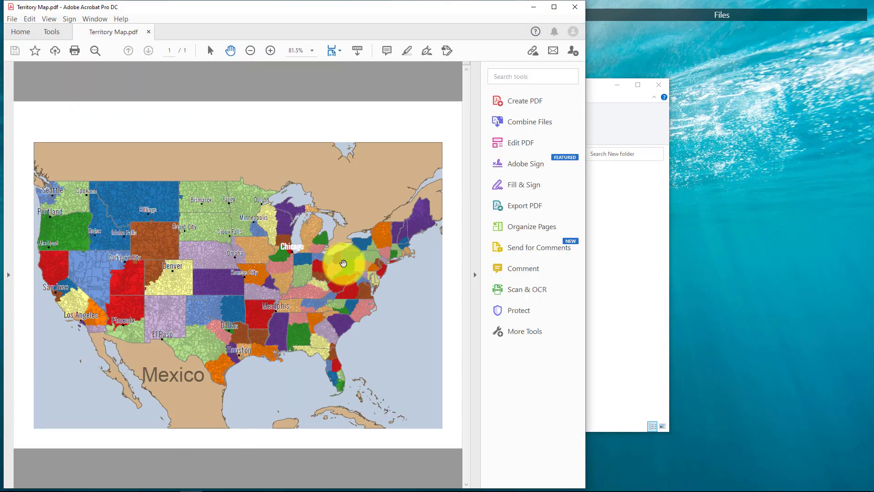
pyautogui.click(574, 7)
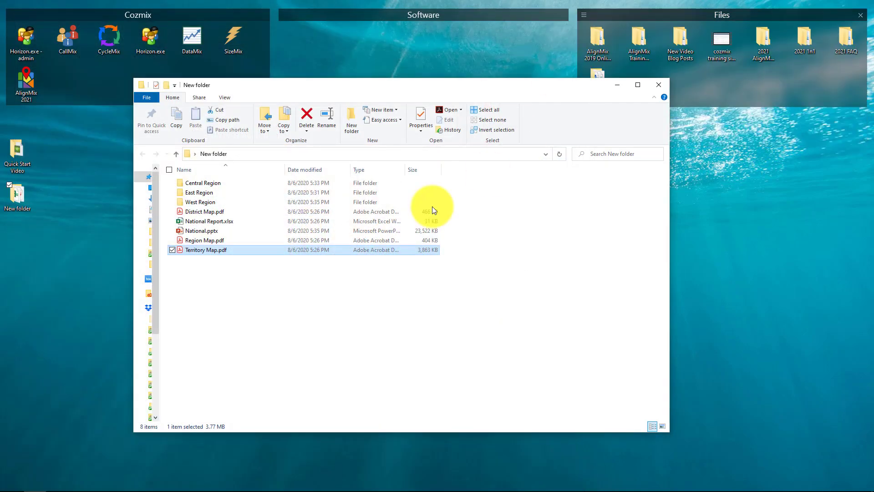
# Step: Open the Central Region folder and look through its district subfolders and Central Region Map.pdf
pyautogui.doubleClick(211, 184)
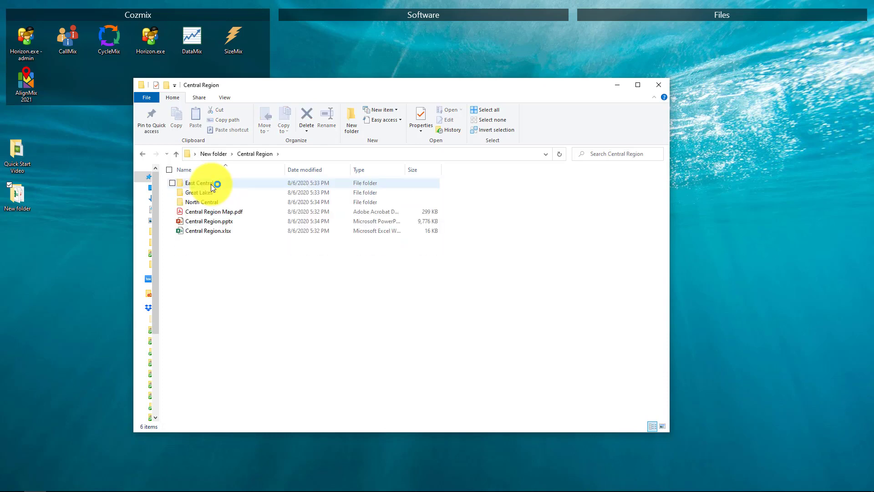
pyautogui.click(206, 191)
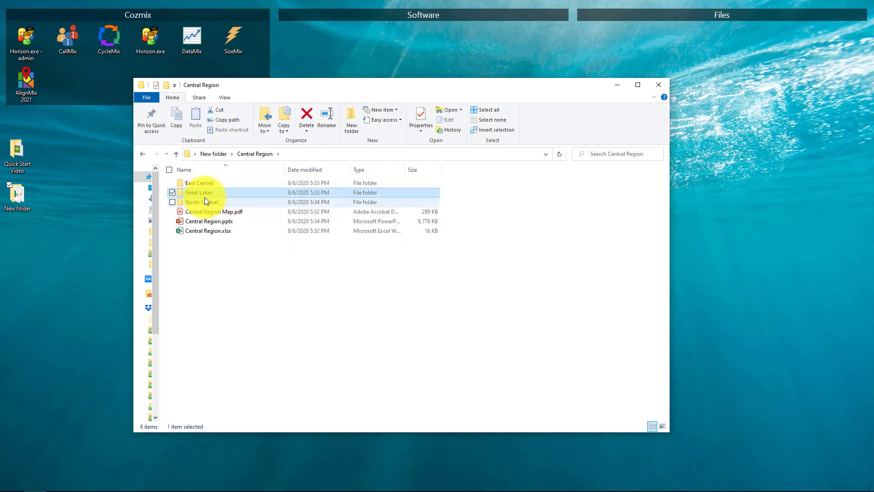
pyautogui.click(204, 199)
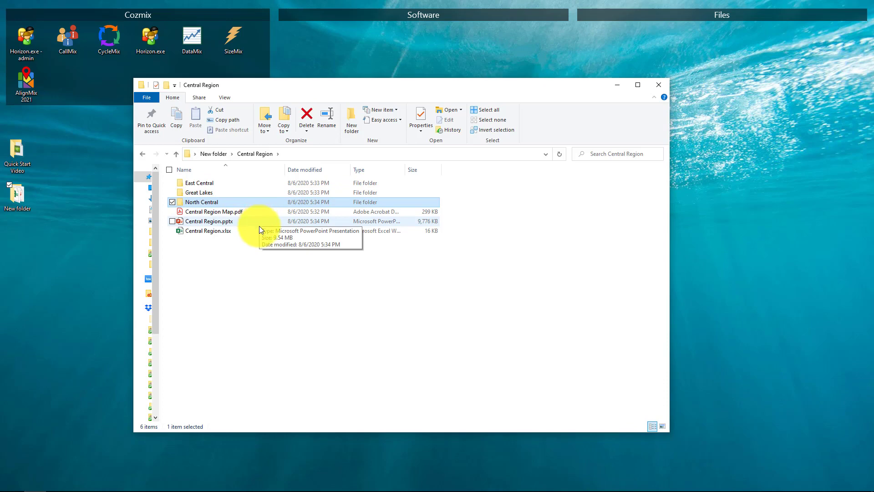
pyautogui.click(210, 212)
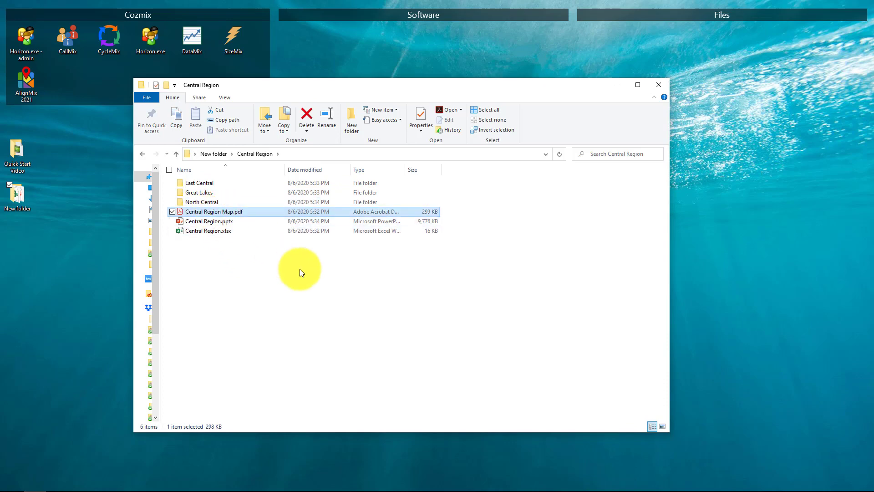
# Step: Open Central Region Map.pdf to examine the region's North Central, Great Lakes and East Central districts, and close it
pyautogui.press('Return')
pyautogui.scroll(-2, 262, 223)
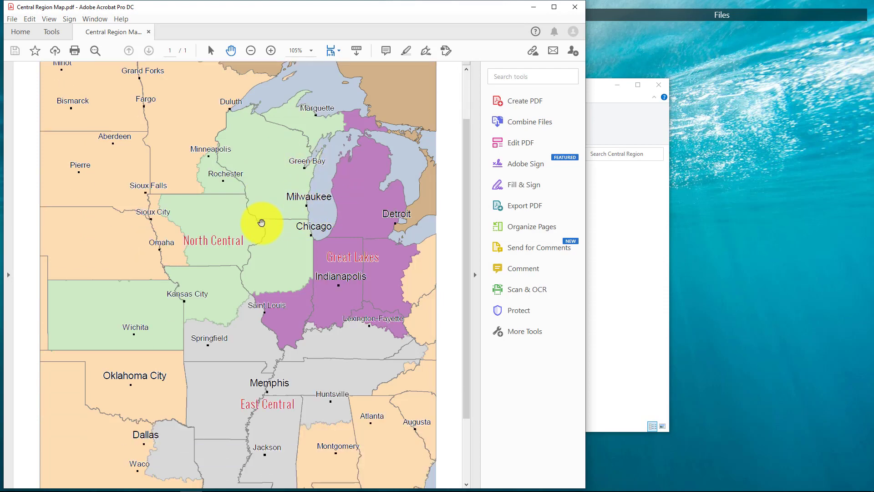
pyautogui.click(575, 7)
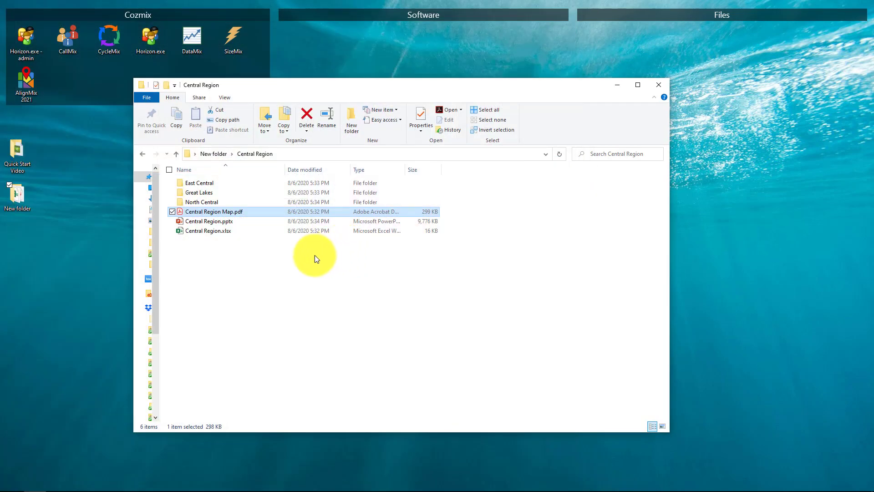
# Step: Open Central Region.pptx, review the Central Region, East Central and Knoxville (145) map slides, and close the presentation
pyautogui.click(209, 221)
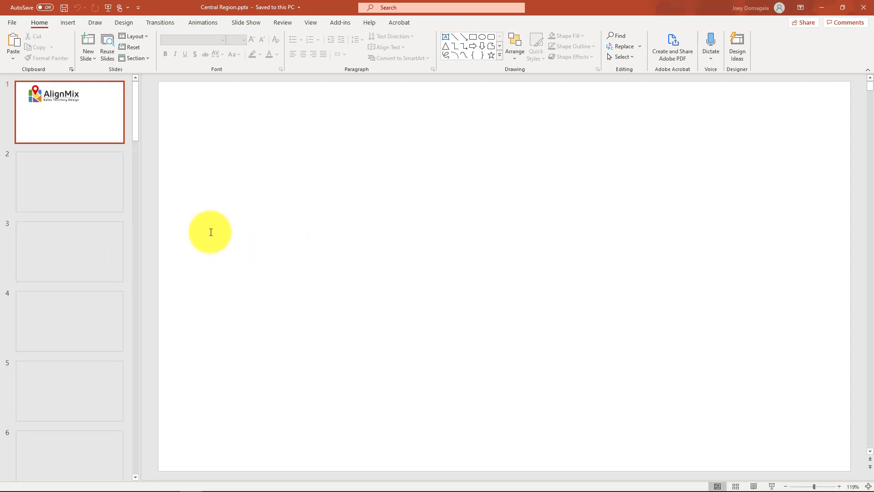
pyautogui.click(89, 199)
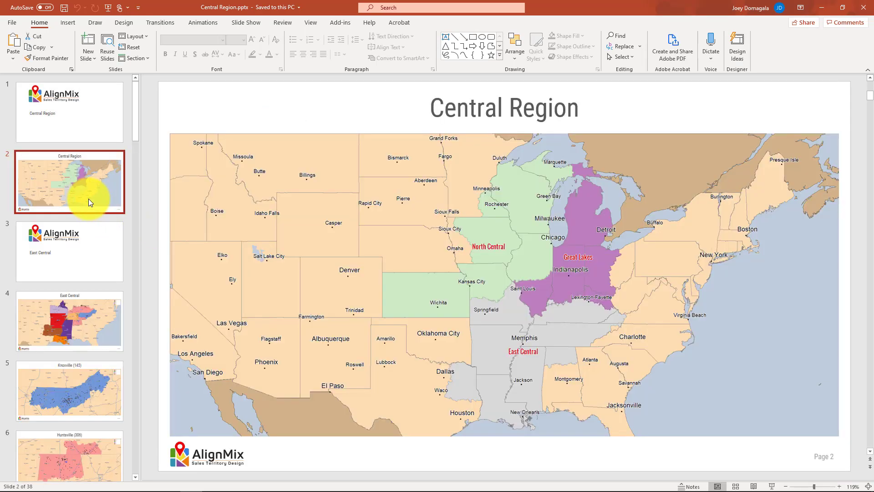
pyautogui.click(79, 335)
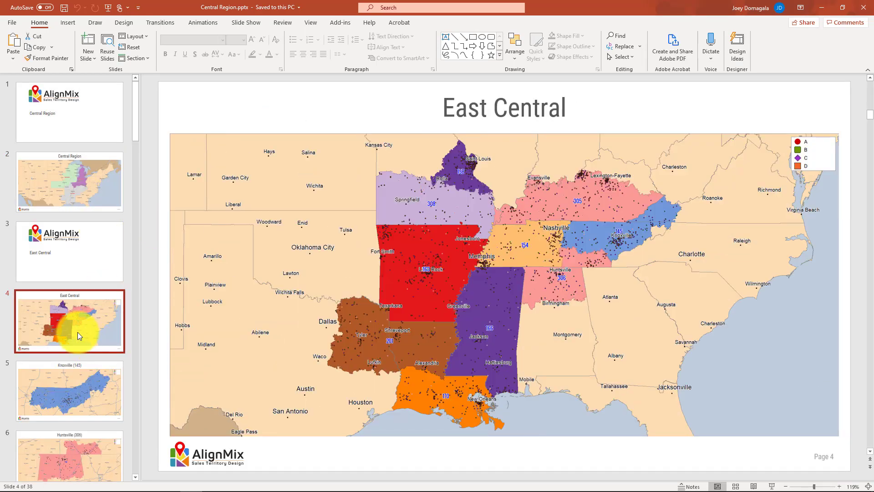
pyautogui.click(81, 378)
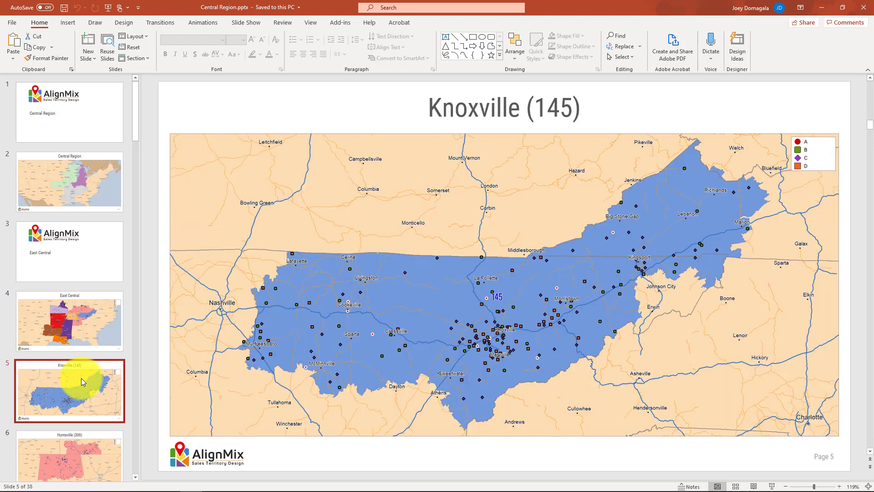
pyautogui.click(865, 9)
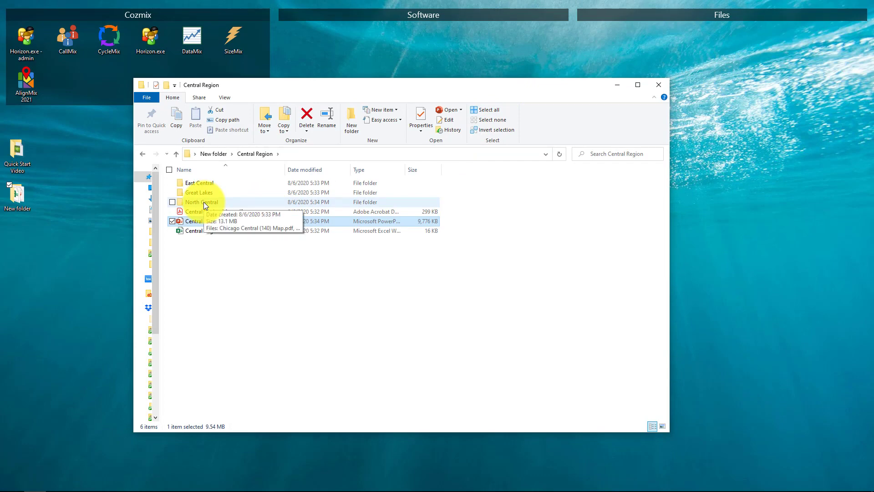
# Step: Open Chicago Central (140) Map.pdf from the North Central district folder to examine the territory map, and close it
pyautogui.doubleClick(204, 202)
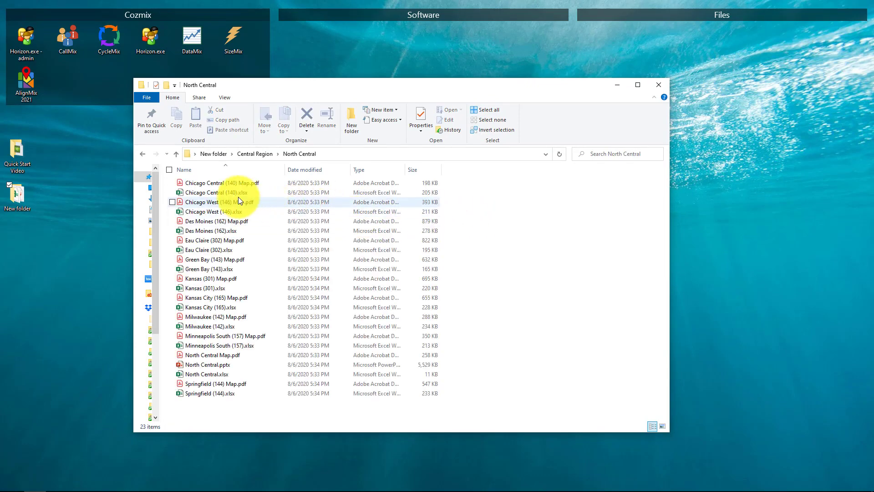
pyautogui.click(211, 184)
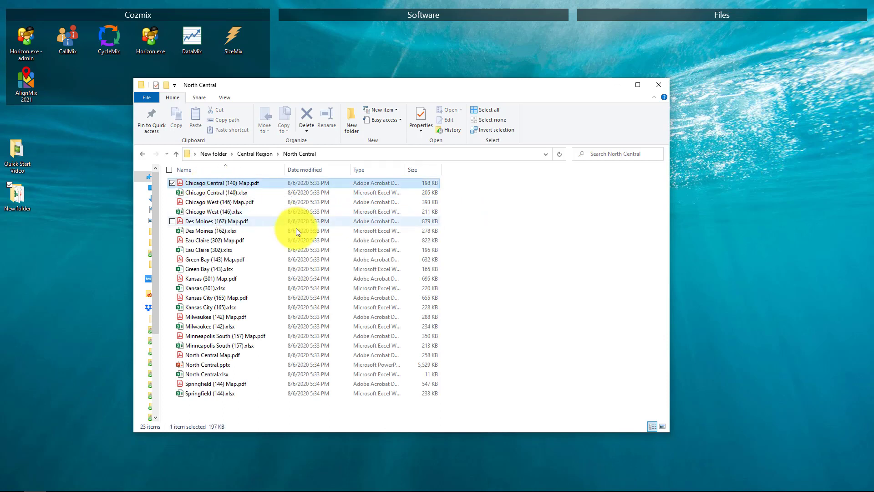
pyautogui.press('Return')
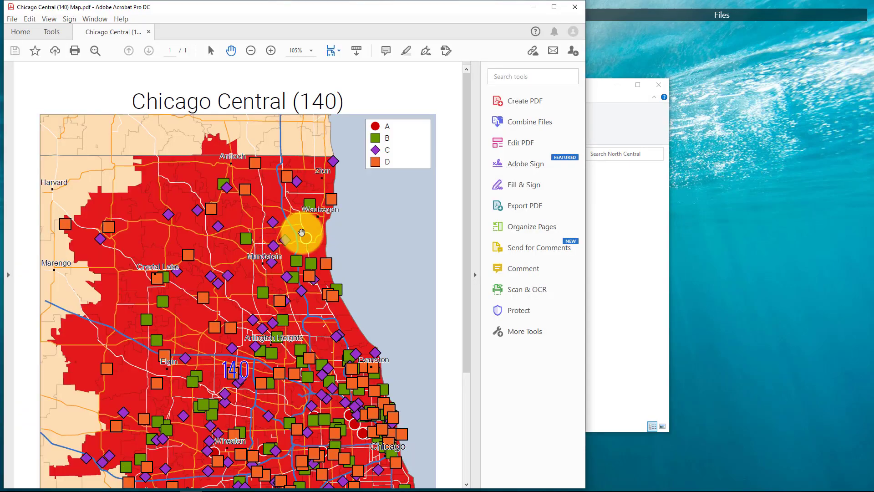
pyautogui.scroll(-3, 300, 232)
pyautogui.scroll(-1, 302, 233)
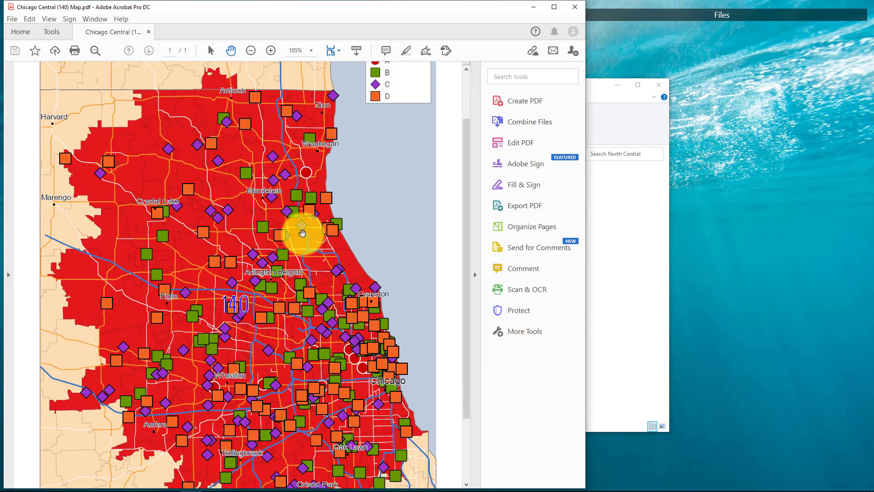
pyautogui.click(574, 7)
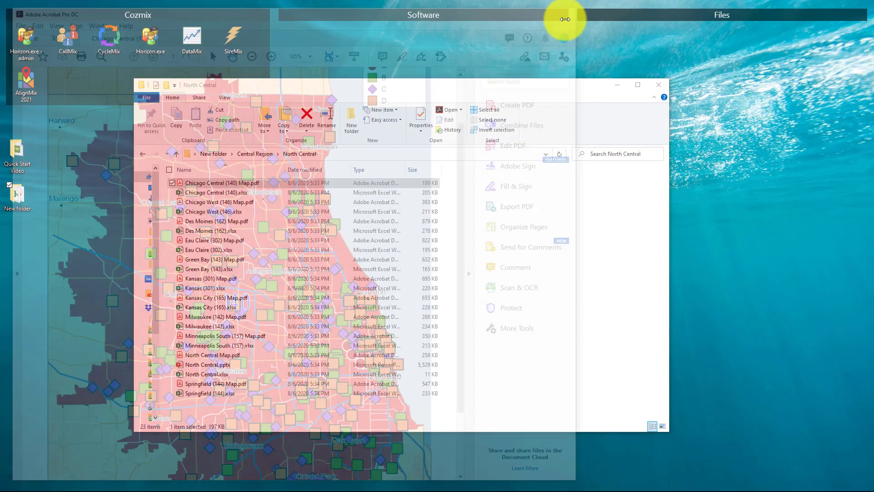
# Step: Open Chicago Central (140).xlsx full screen, review its Summary, Accounts, Zip Codes and Map sheets, and close the workbook
pyautogui.doubleClick(216, 195)
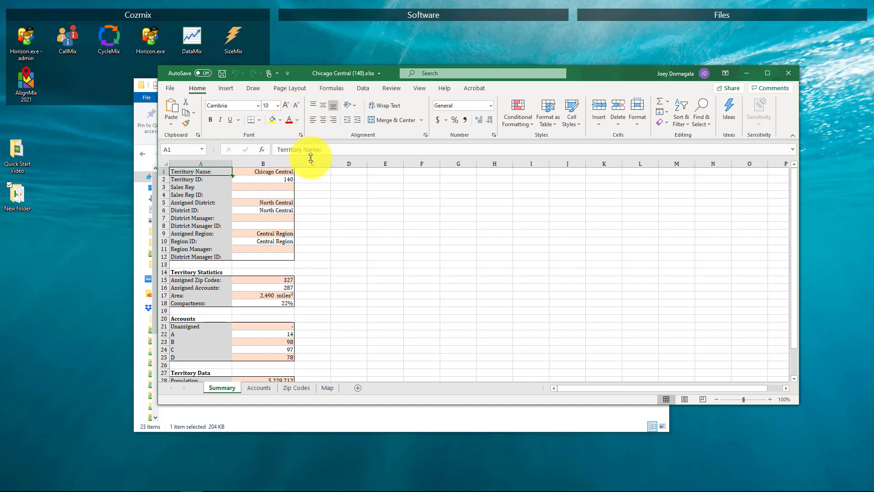
pyautogui.doubleClick(606, 79)
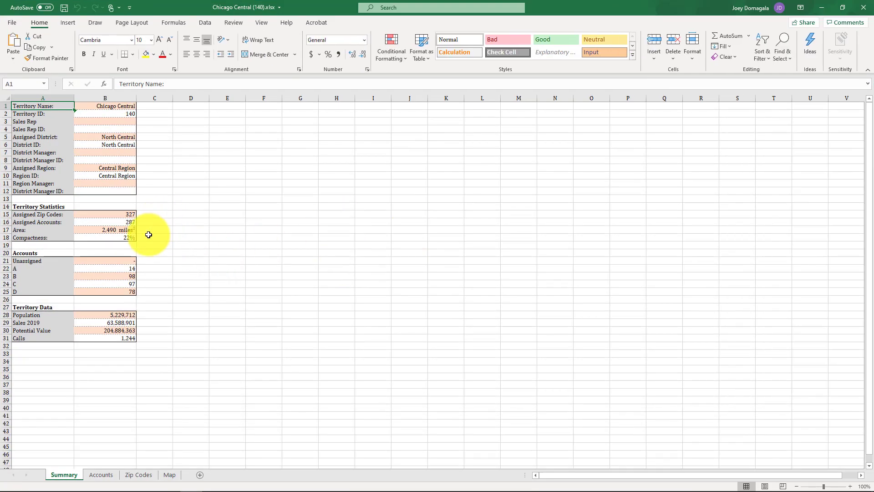
pyautogui.click(106, 474)
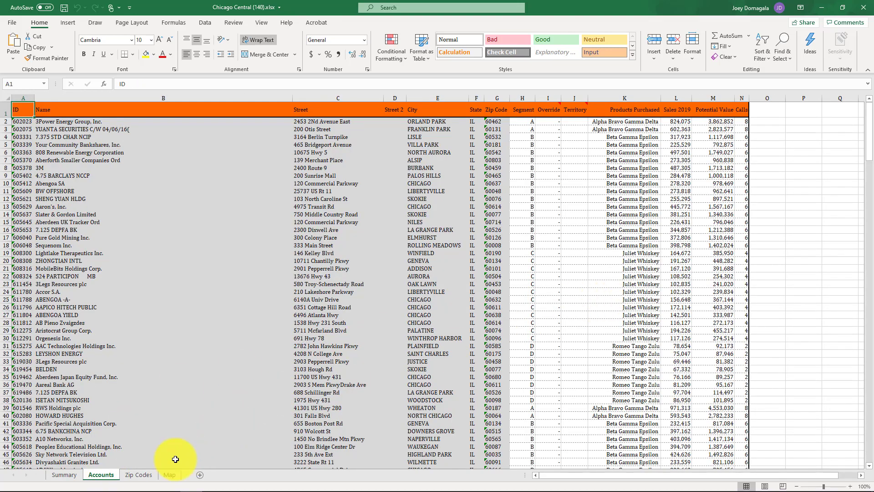
pyautogui.click(141, 474)
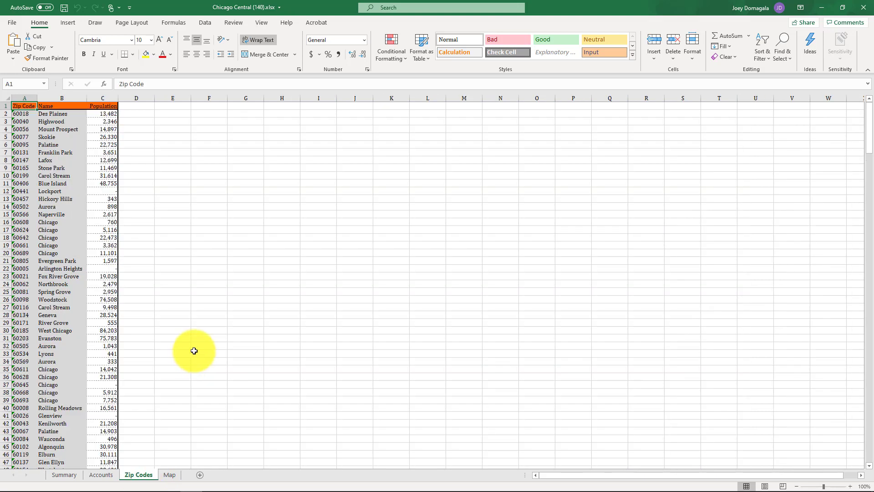
pyautogui.click(169, 475)
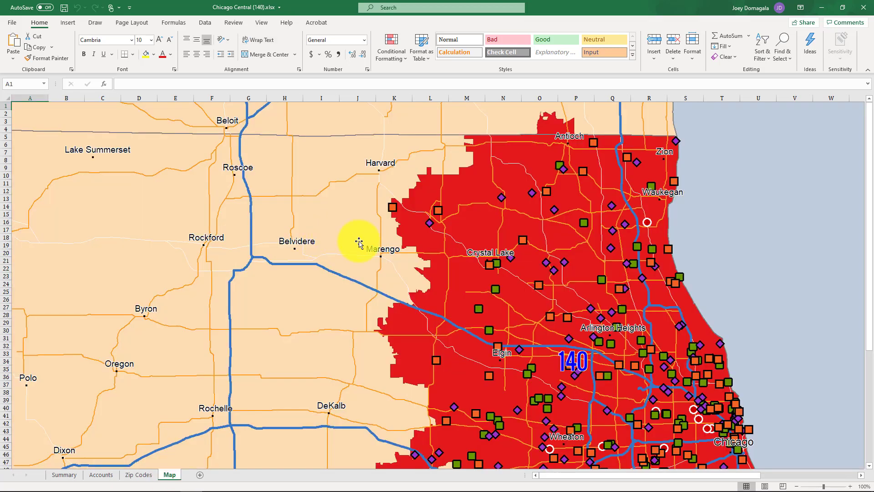
pyautogui.scroll(-2, 360, 242)
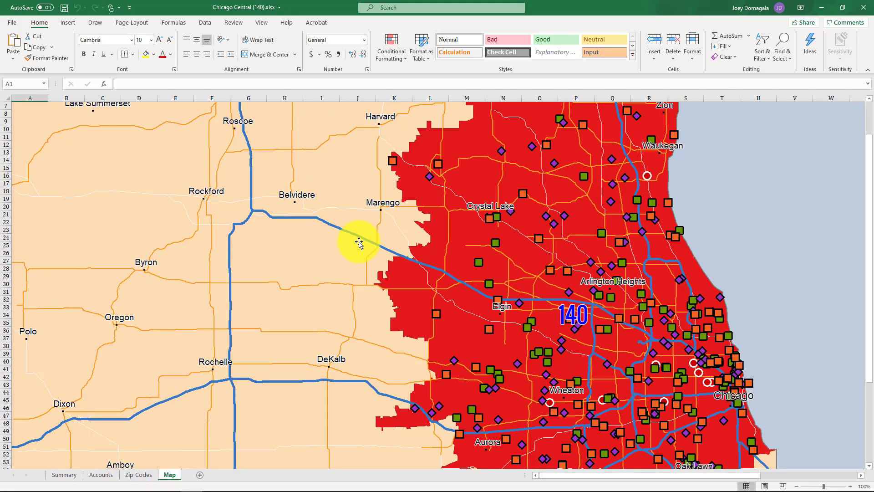
pyautogui.click(862, 13)
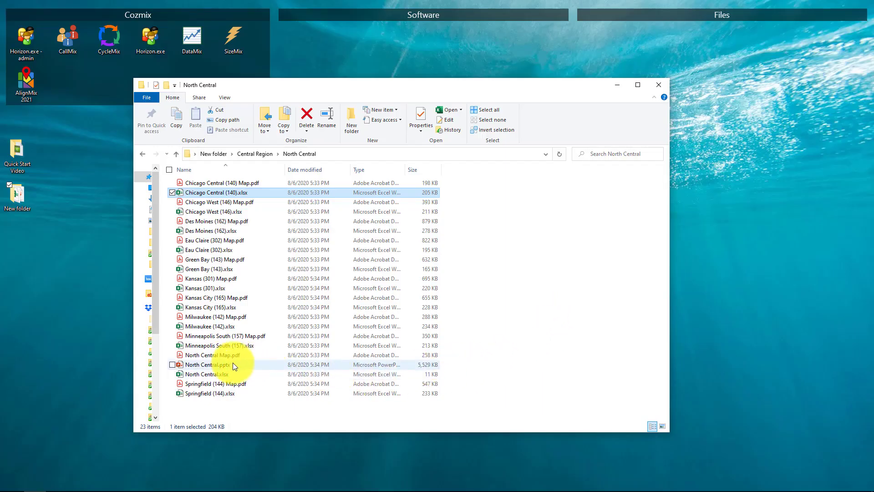
# Step: Open North Central.pptx, review the slides from the North Central district map through Eau Claire (302), and close the presentation
pyautogui.doubleClick(198, 365)
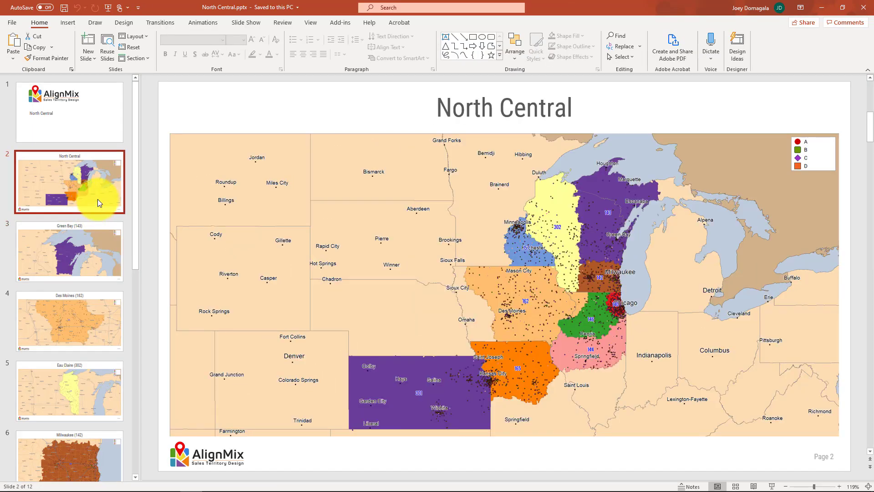
pyautogui.click(84, 263)
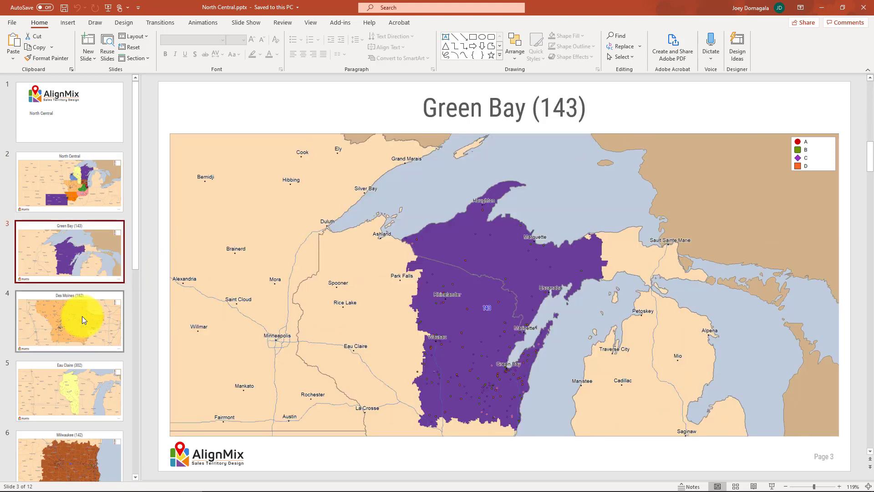
pyautogui.click(82, 316)
pyautogui.click(78, 370)
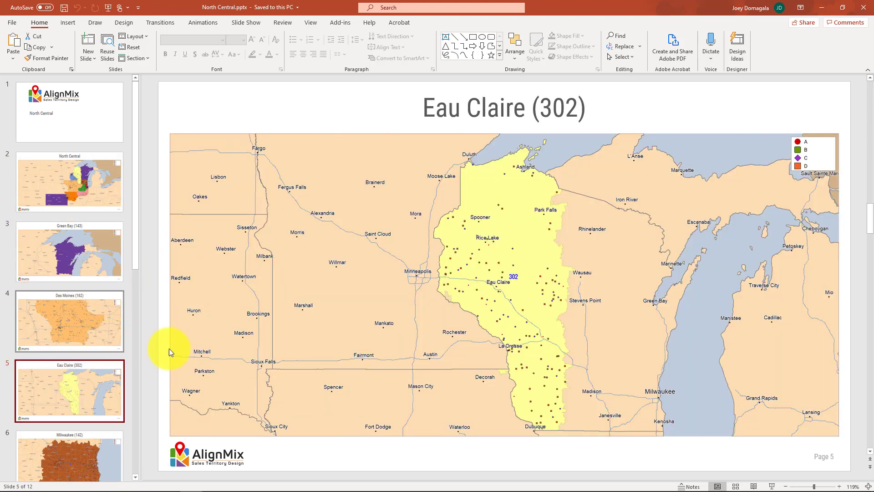
pyautogui.click(858, 10)
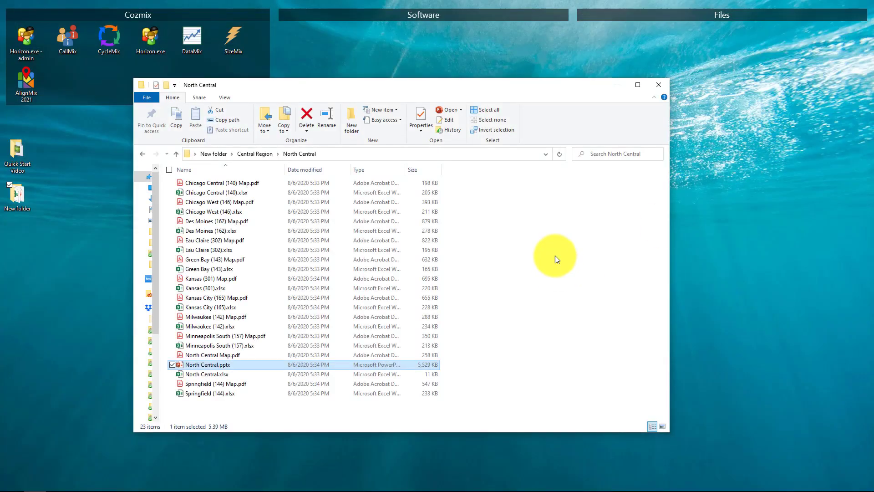